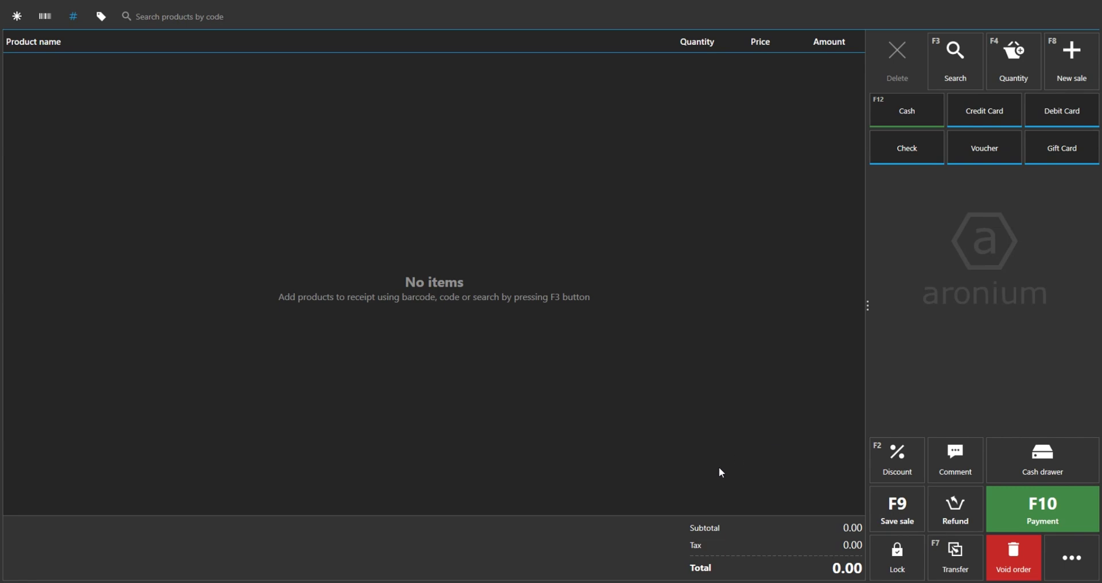
Step: Open the documents list in the management area and search for all documents dated 25/06/2023
click(1072, 558)
click(992, 54)
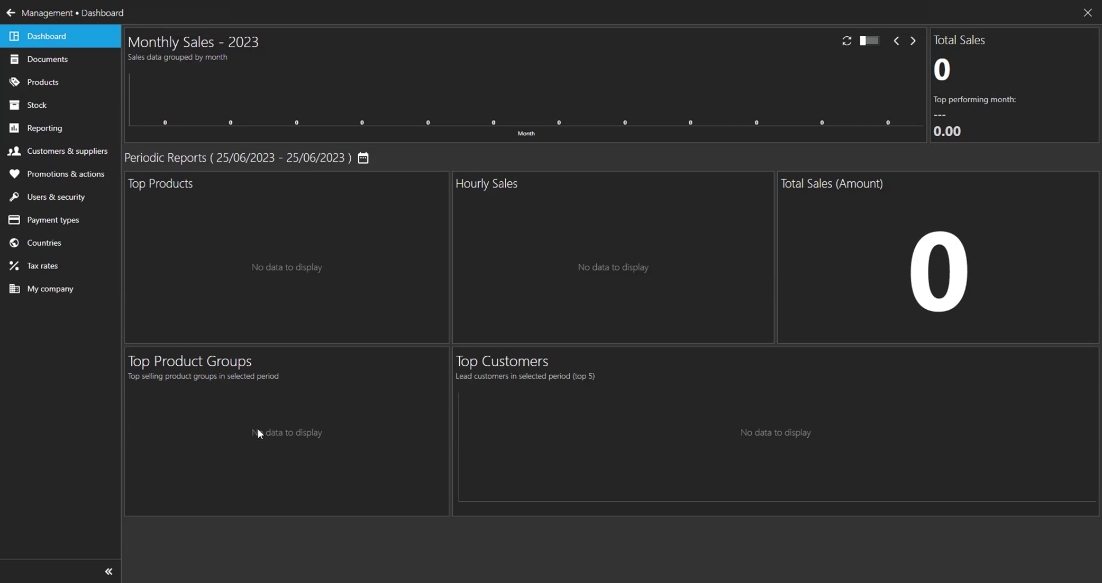
click(44, 62)
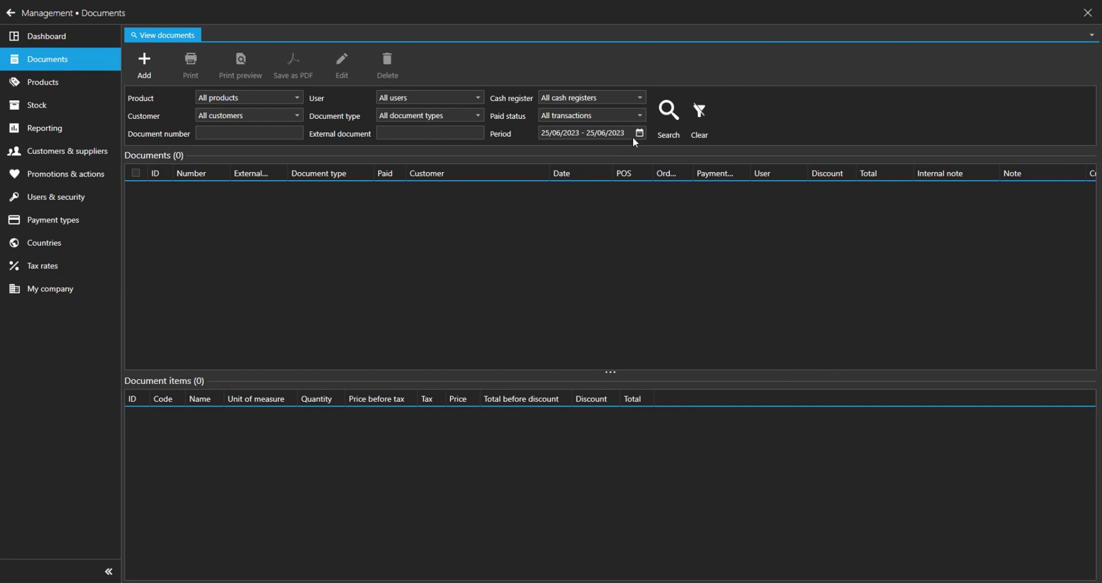
click(669, 115)
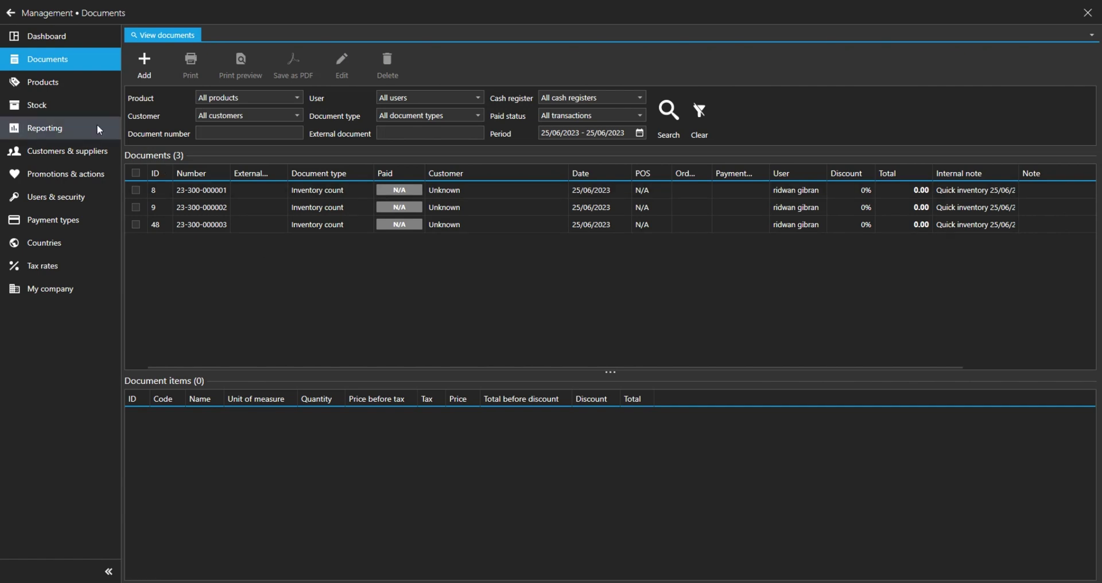
Step: Set the stock quantity of product Kopi B to 50 with a quick inventory
click(38, 105)
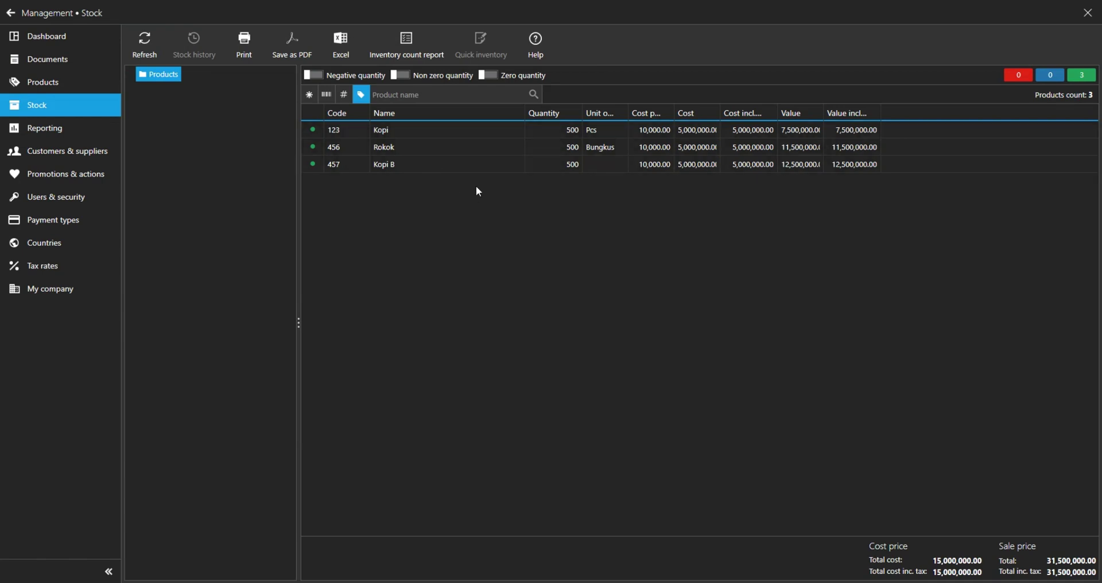
click(487, 168)
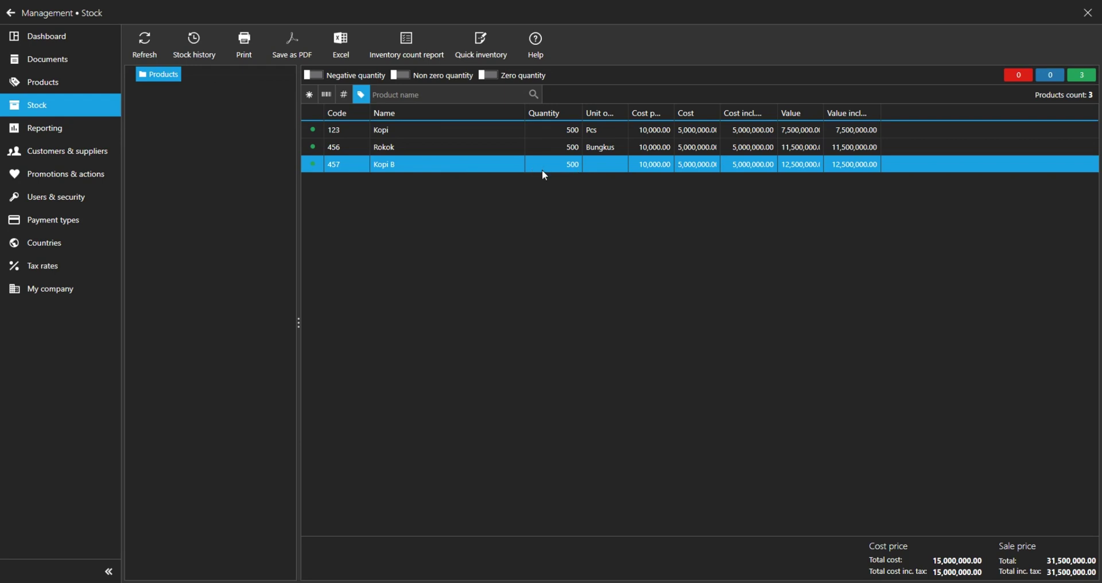
click(492, 38)
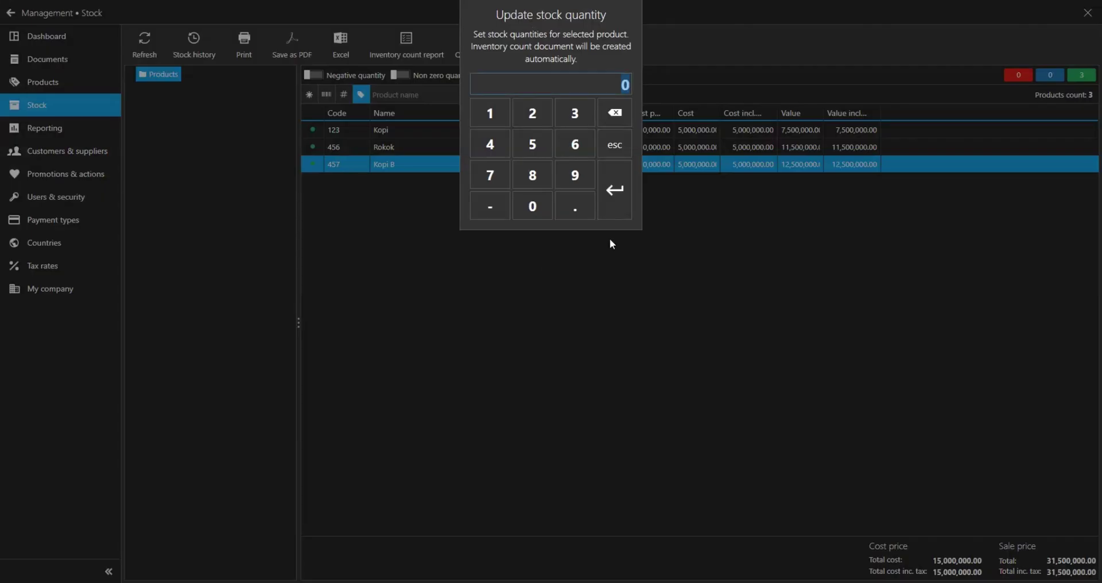
click(534, 147)
click(534, 204)
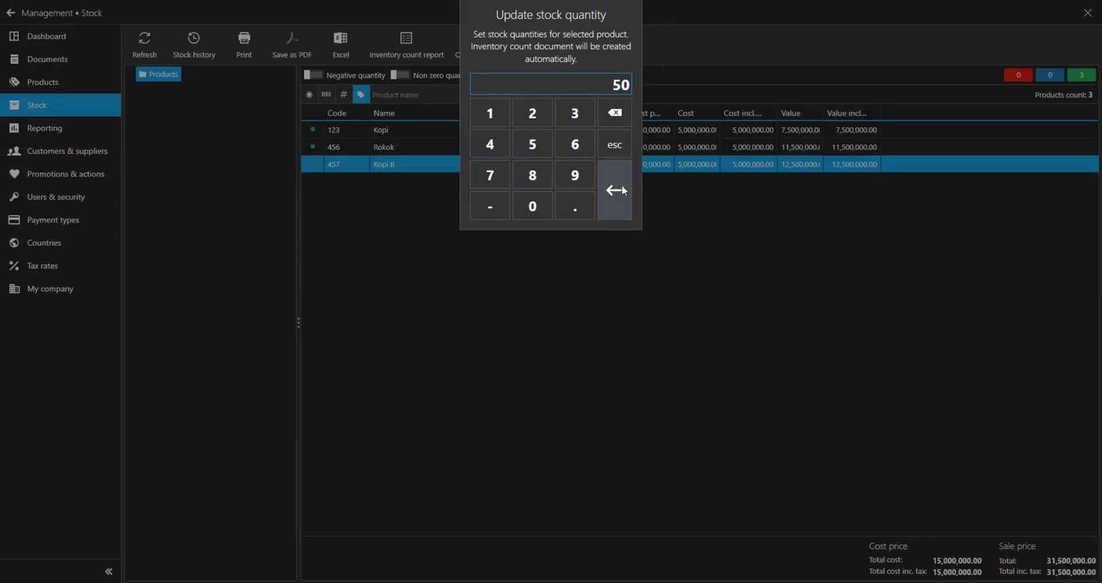
click(628, 216)
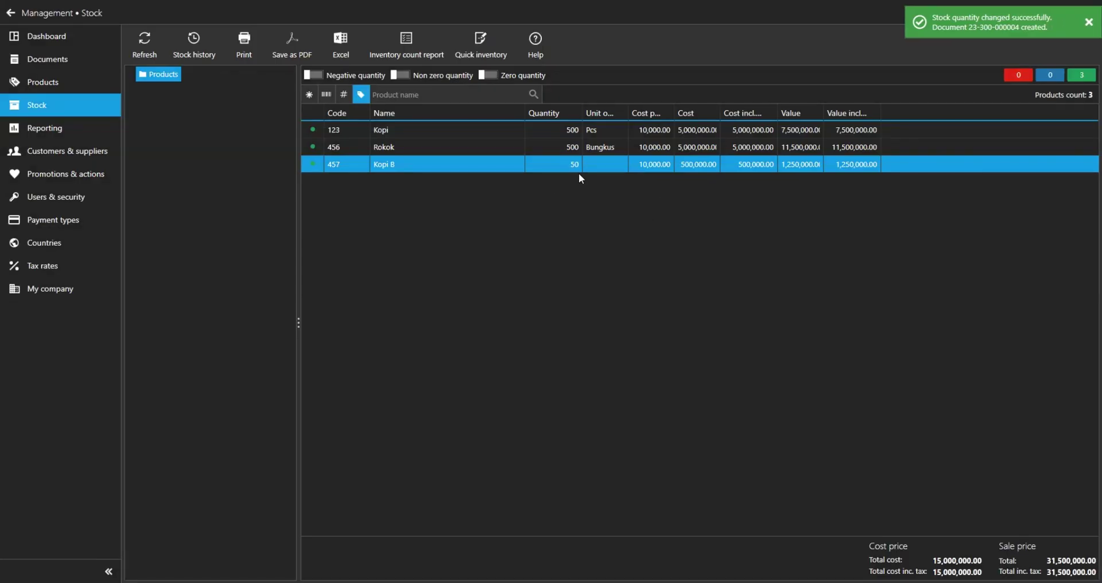
Step: Filter the documents by type 300 - Inventory Count and view the items of the newest inventory count
click(23, 61)
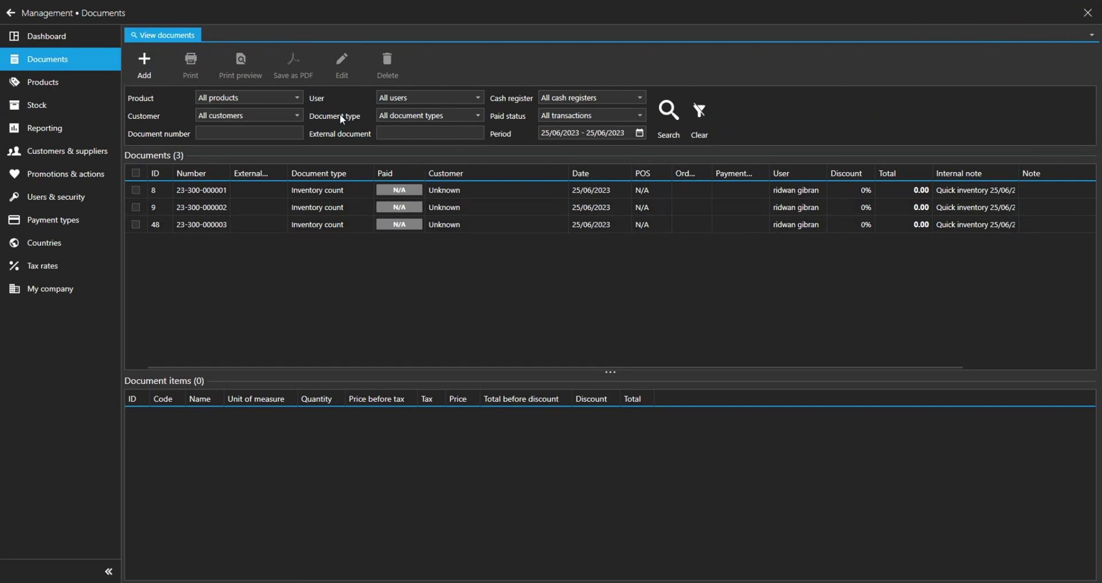
click(417, 120)
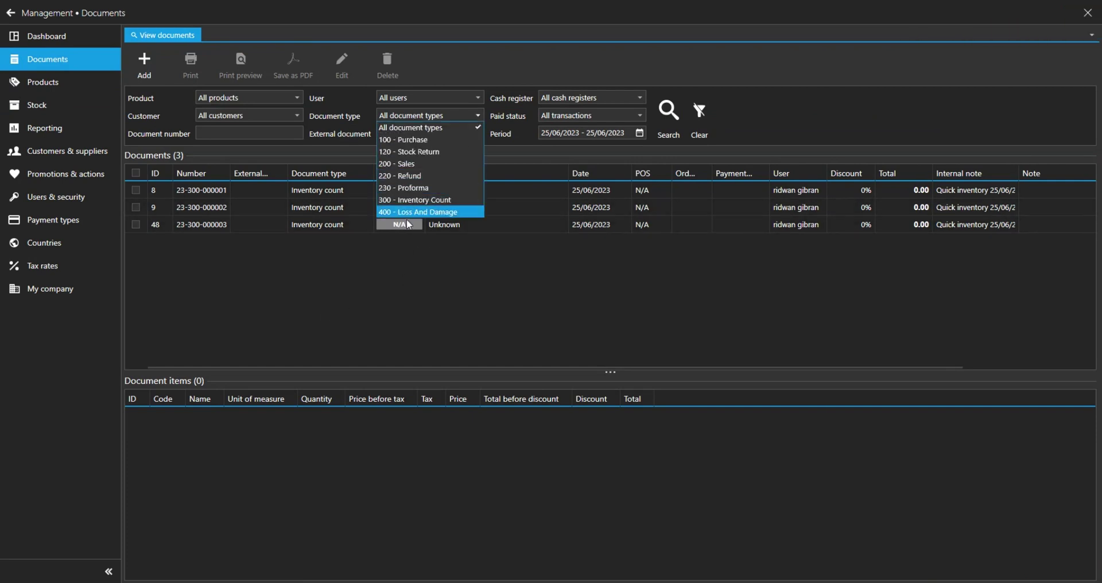
click(423, 211)
click(668, 110)
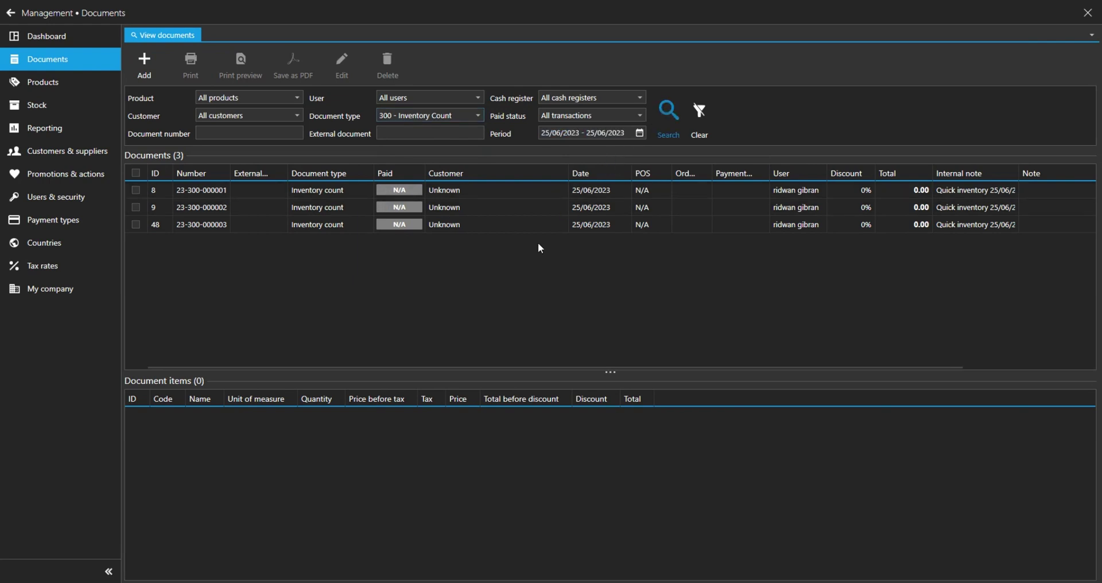
click(411, 243)
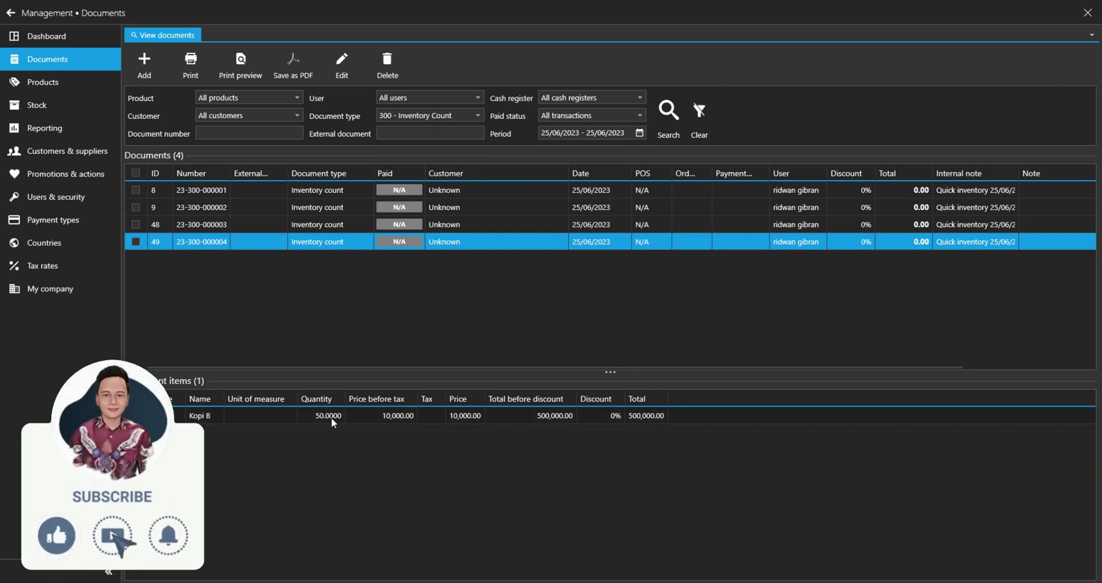
Step: Set the stock quantity of product Kopi B to 100 with a quick inventory
click(37, 105)
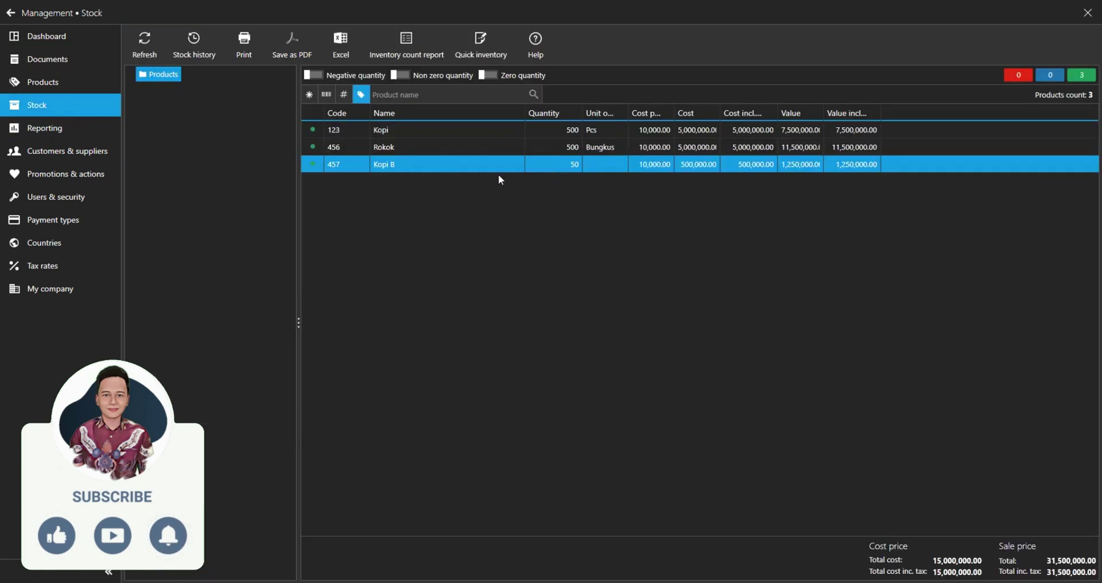
click(492, 50)
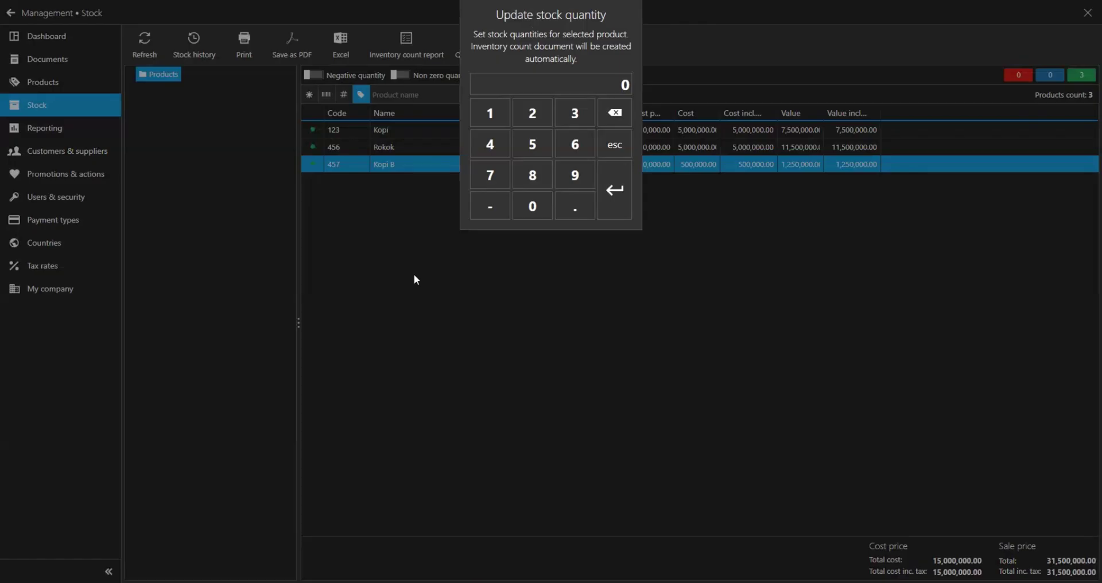
click(491, 115)
double_click(531, 207)
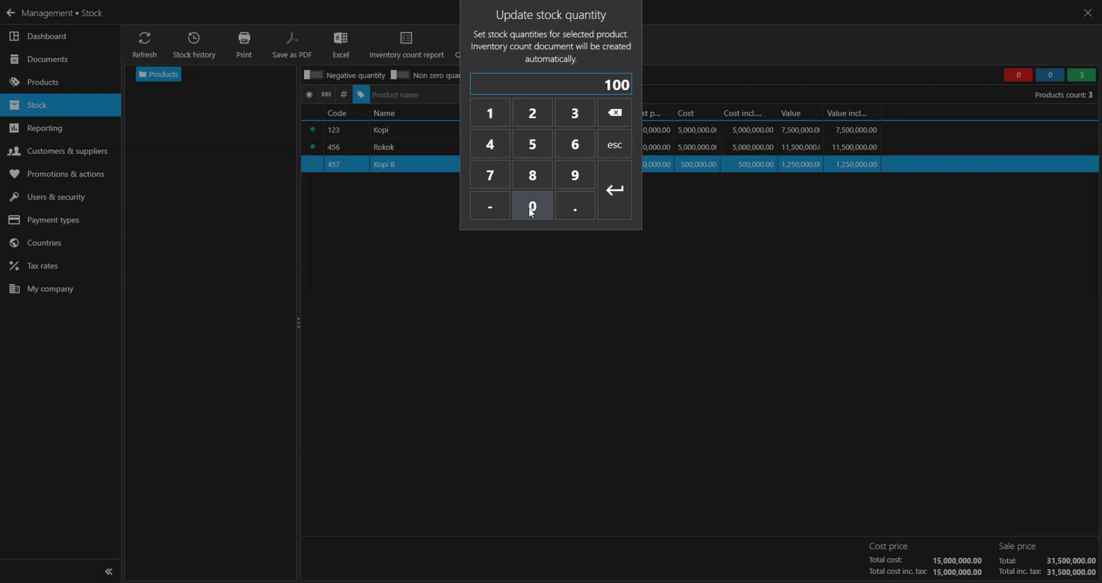
click(616, 204)
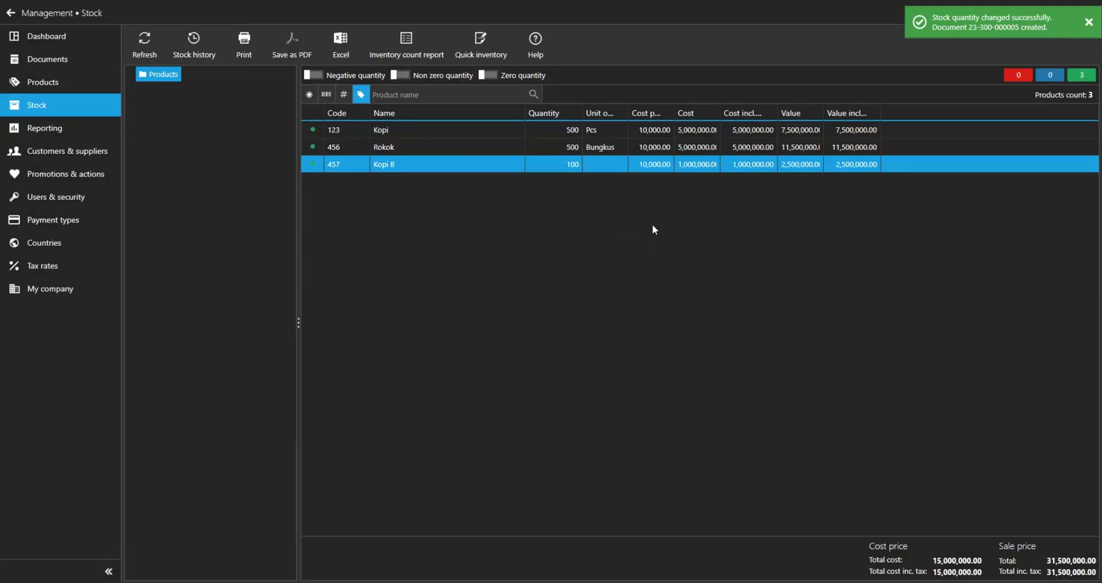
Step: Delete the newest inventory count document, the one for 100 Kopi B, and refresh the stock list
click(49, 61)
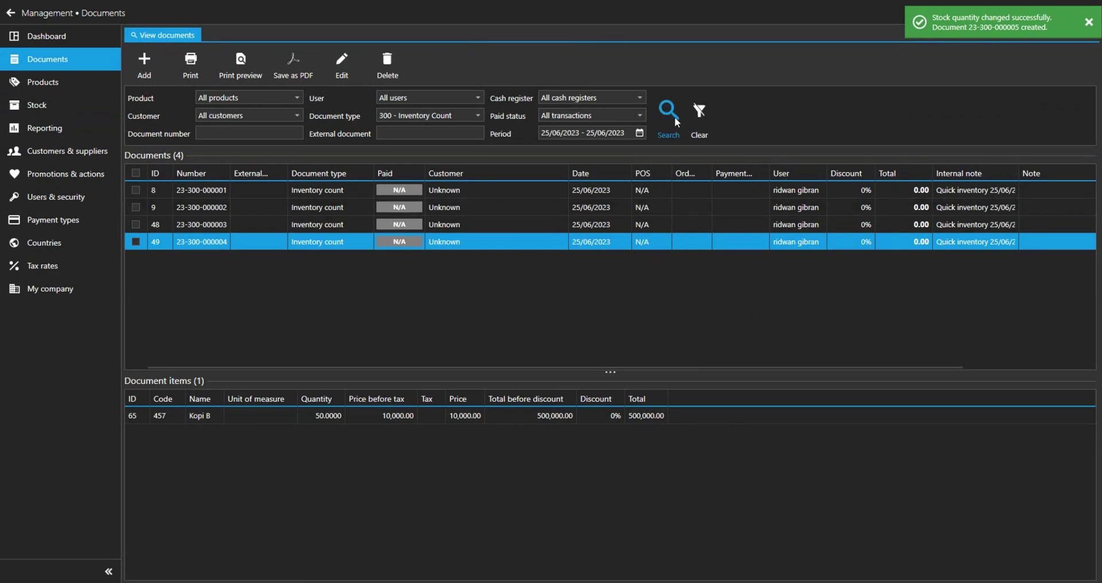
click(379, 259)
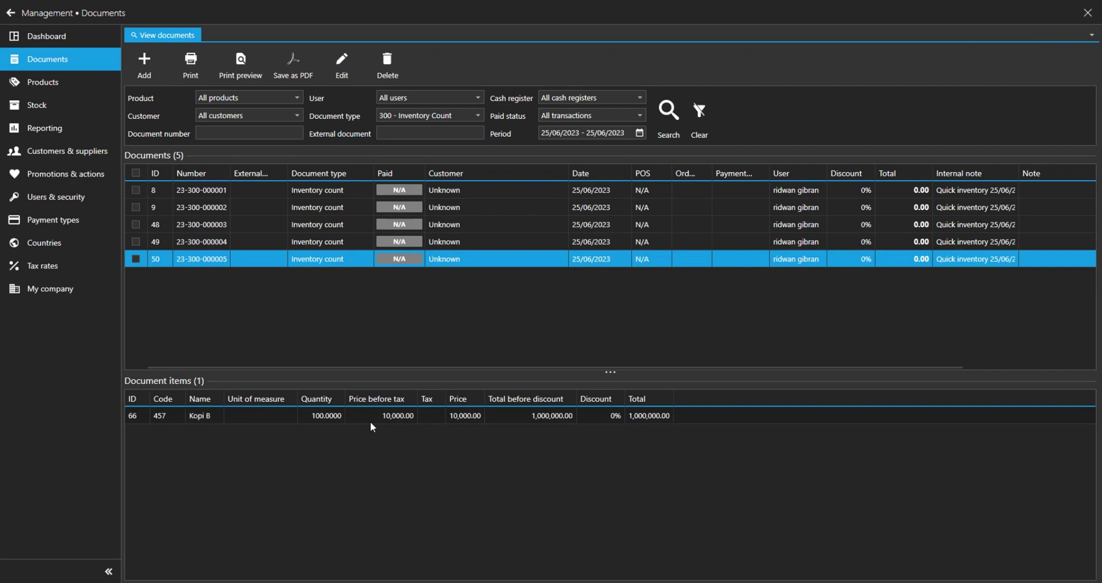
click(386, 62)
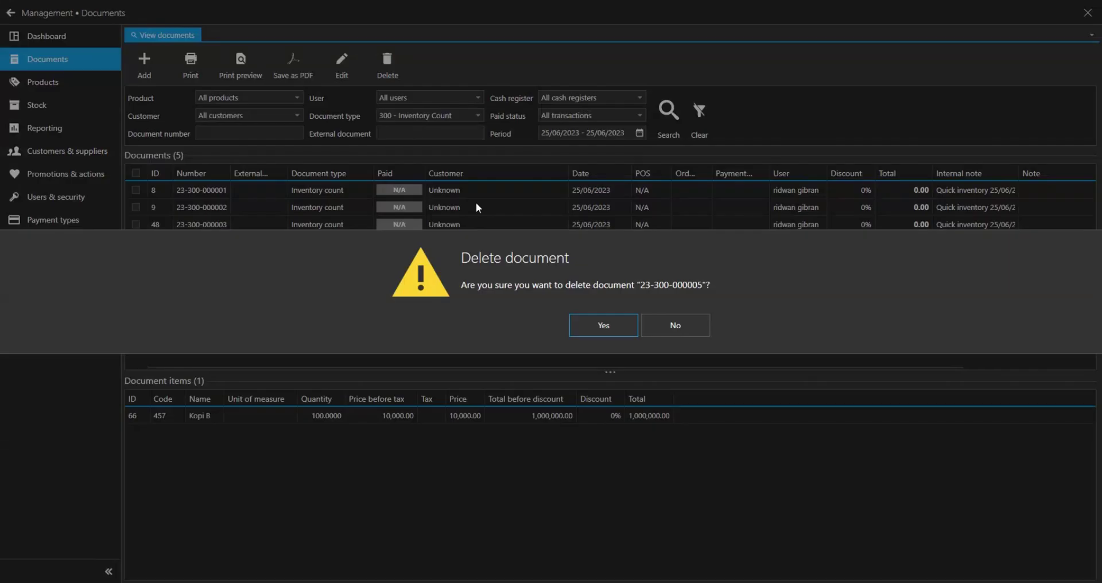
click(602, 325)
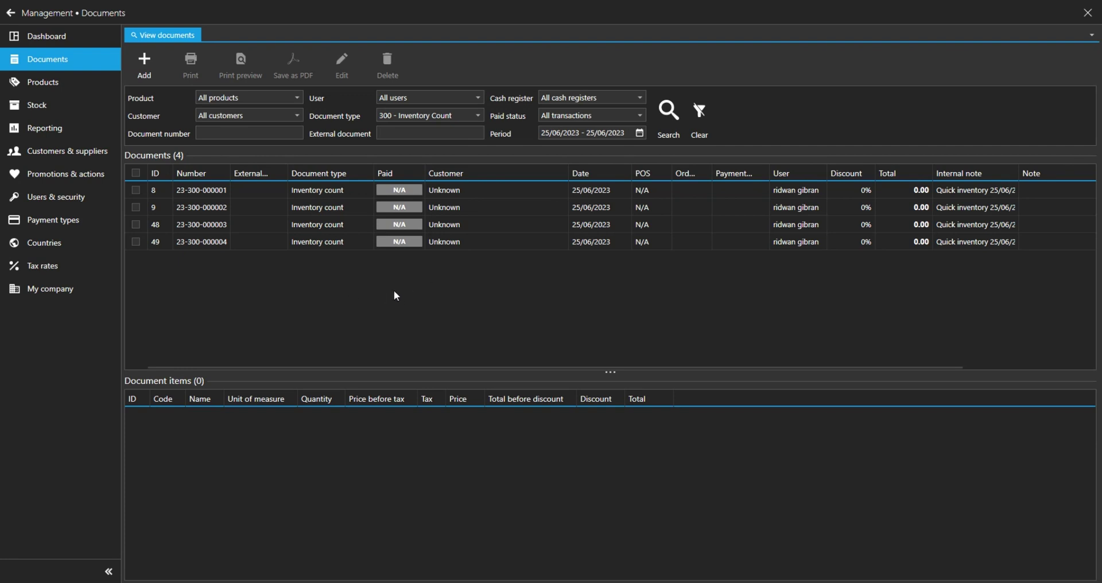
click(62, 111)
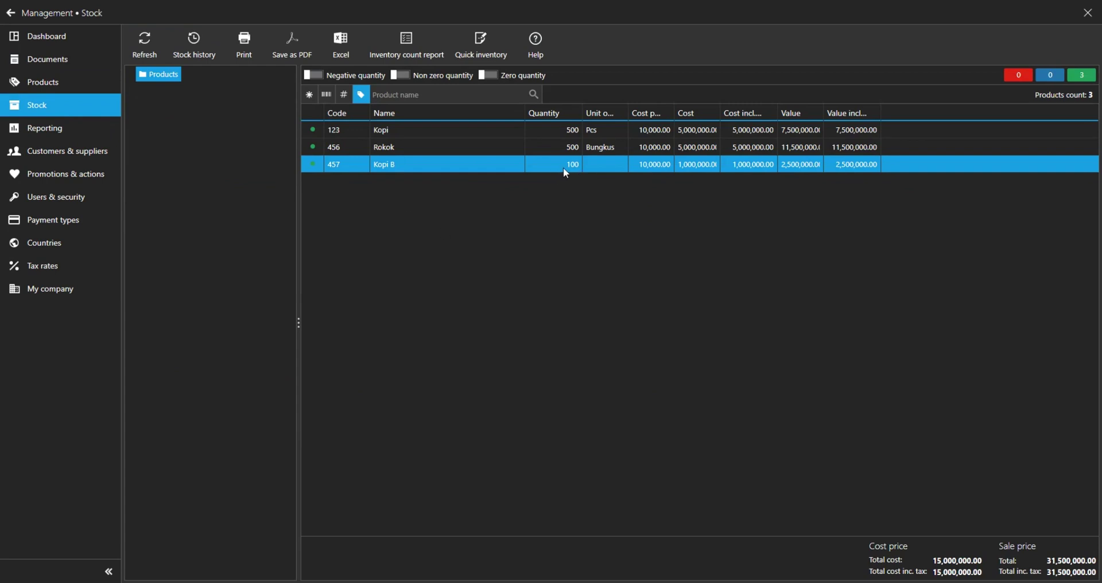
click(145, 45)
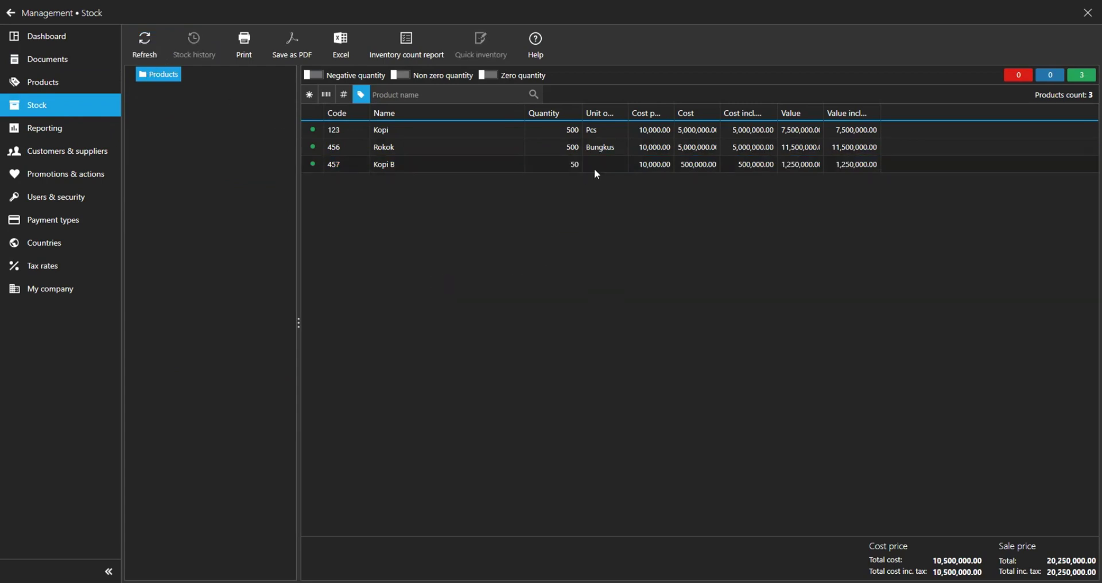
Step: Delete the inventory count document for 50 Kopi B and refresh the stock list
click(78, 62)
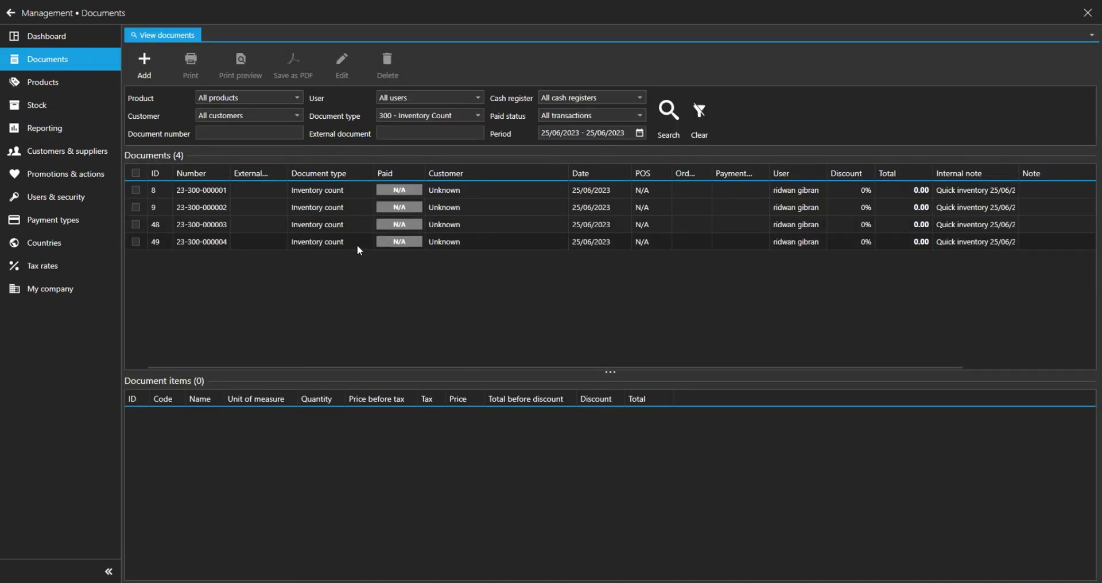
click(334, 241)
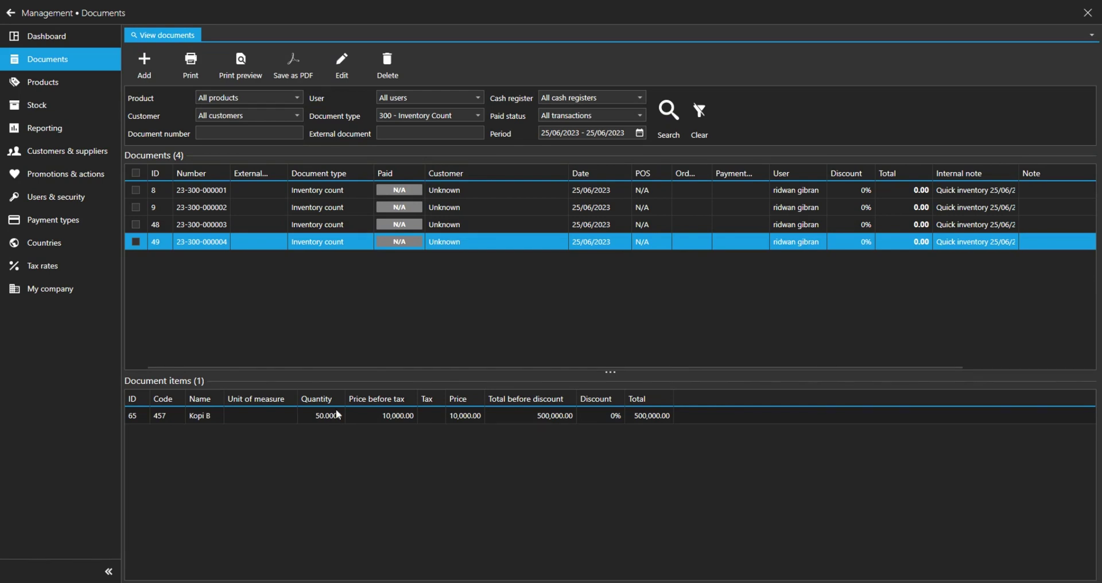
click(390, 62)
key(Return)
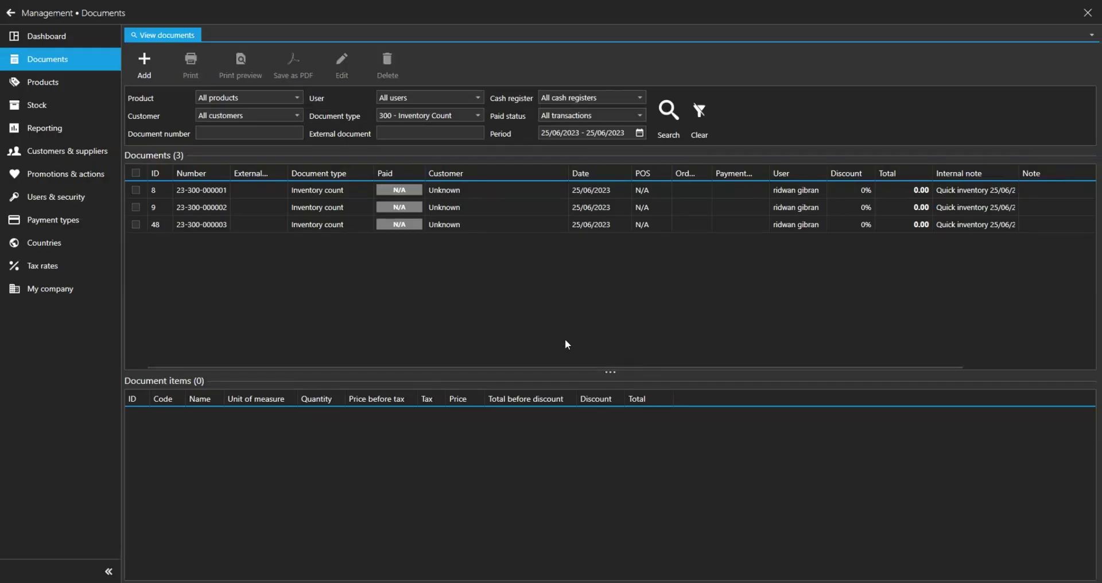
click(52, 109)
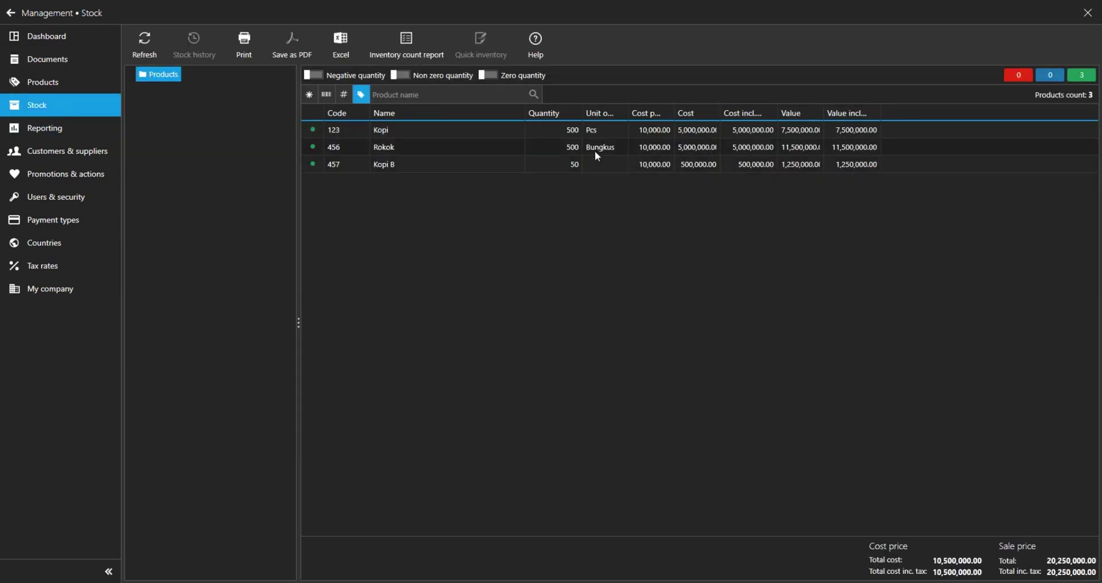
click(149, 47)
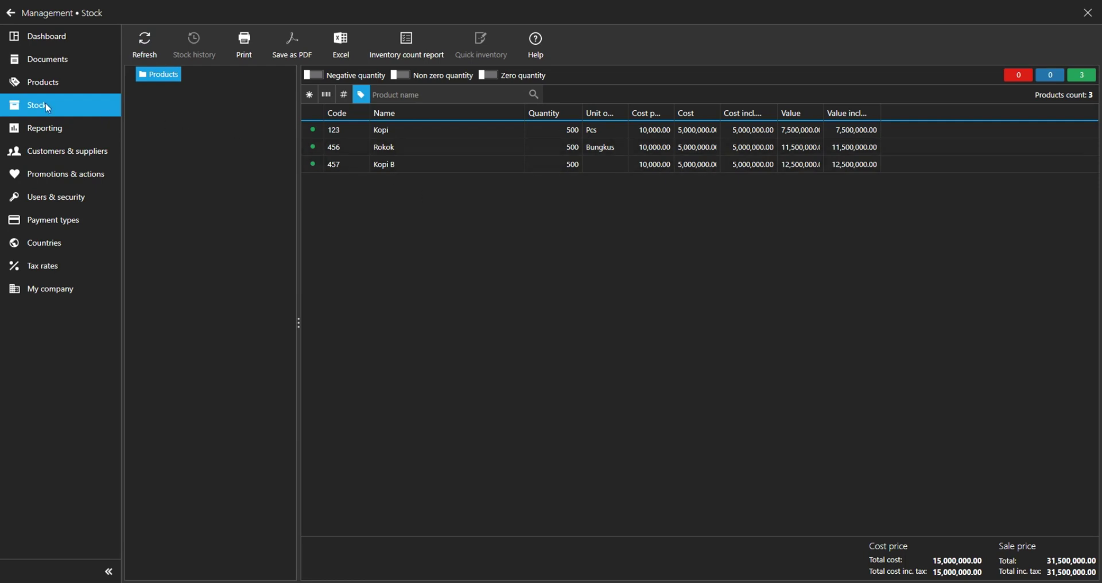
Step: Delete the inventory count document for 500 Kopi B and refresh the stock list
click(57, 79)
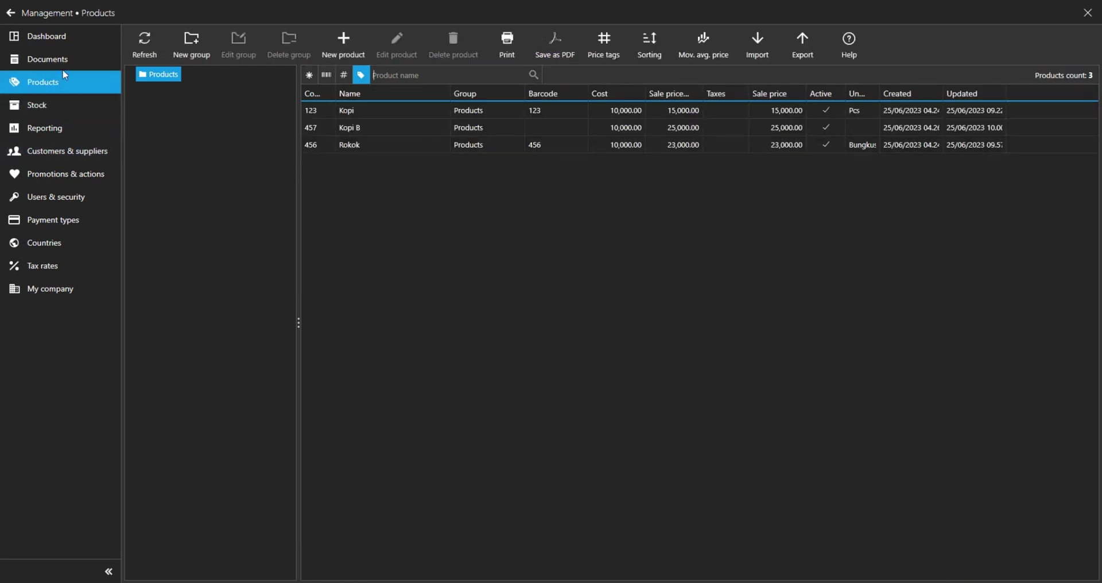
click(51, 60)
click(313, 226)
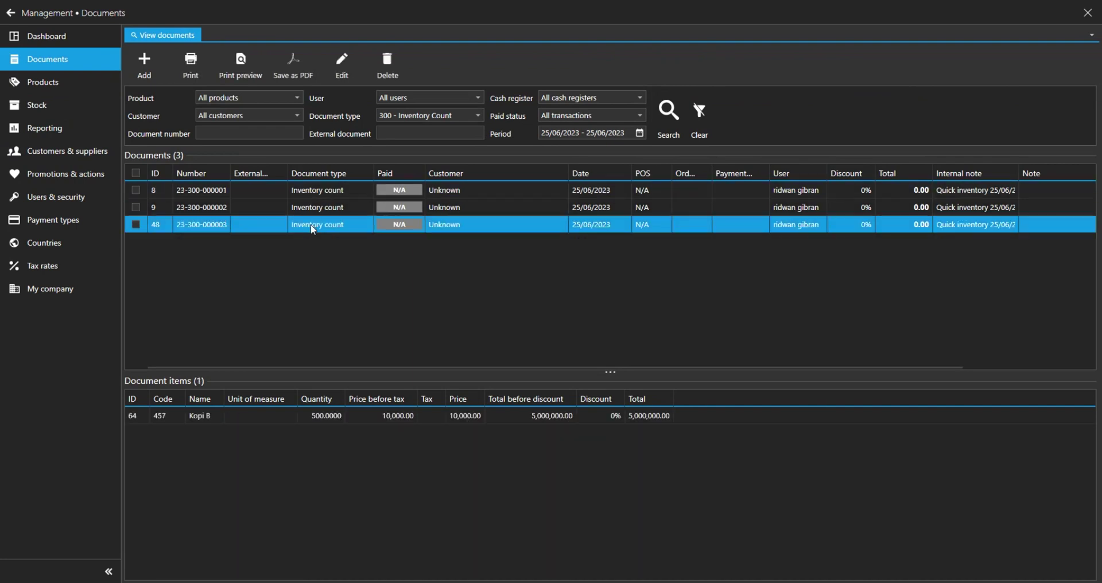
click(263, 422)
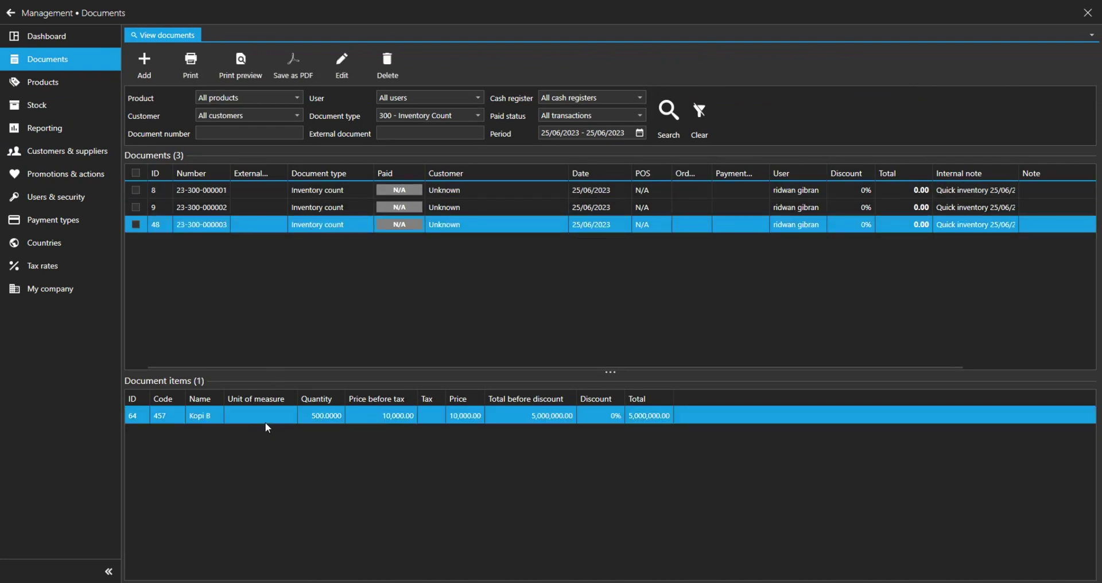
click(388, 64)
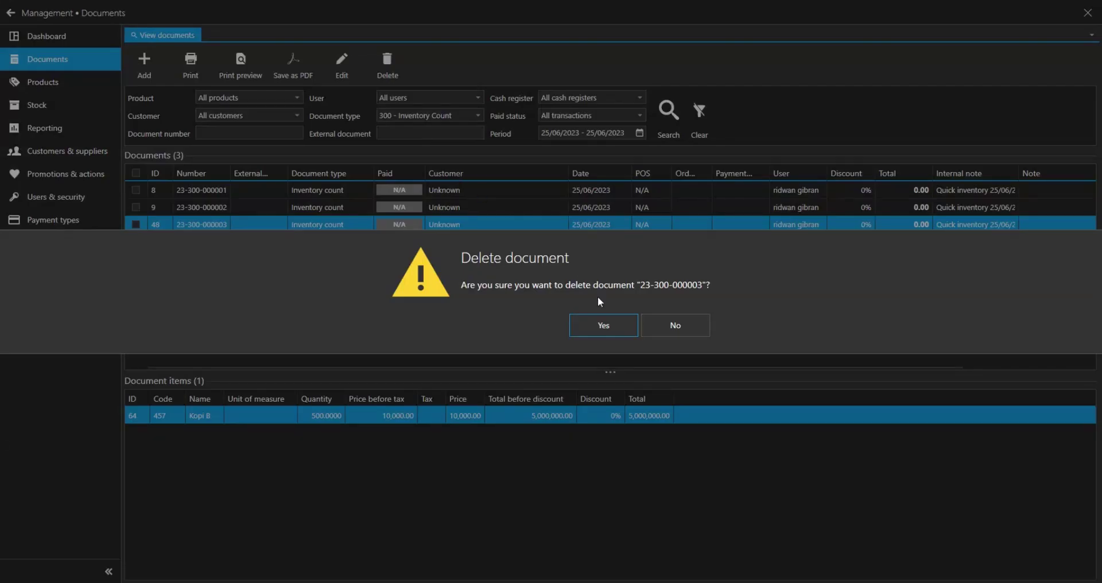
click(591, 322)
click(42, 111)
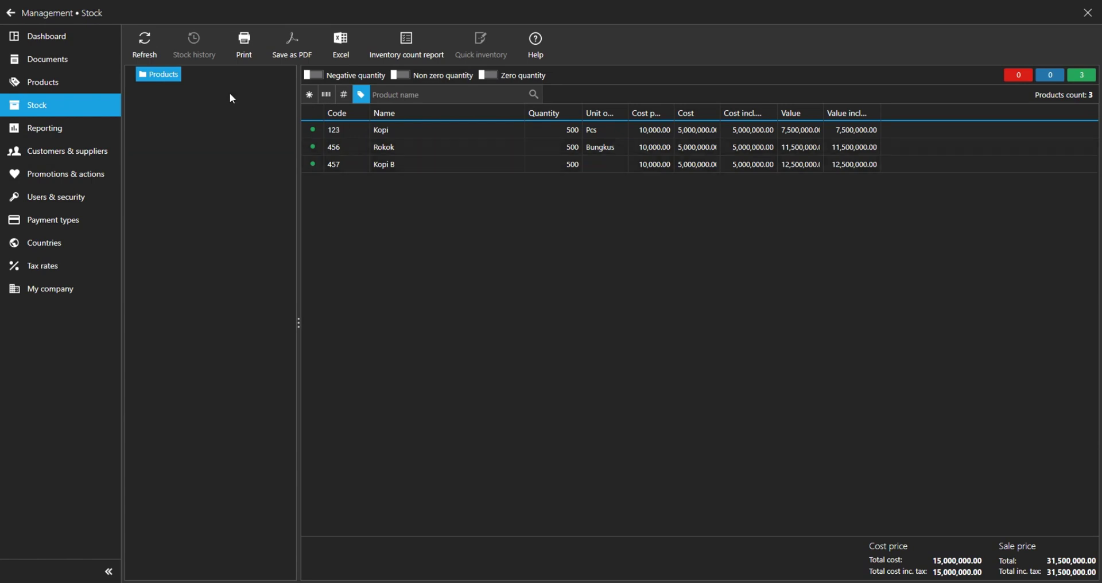
click(163, 54)
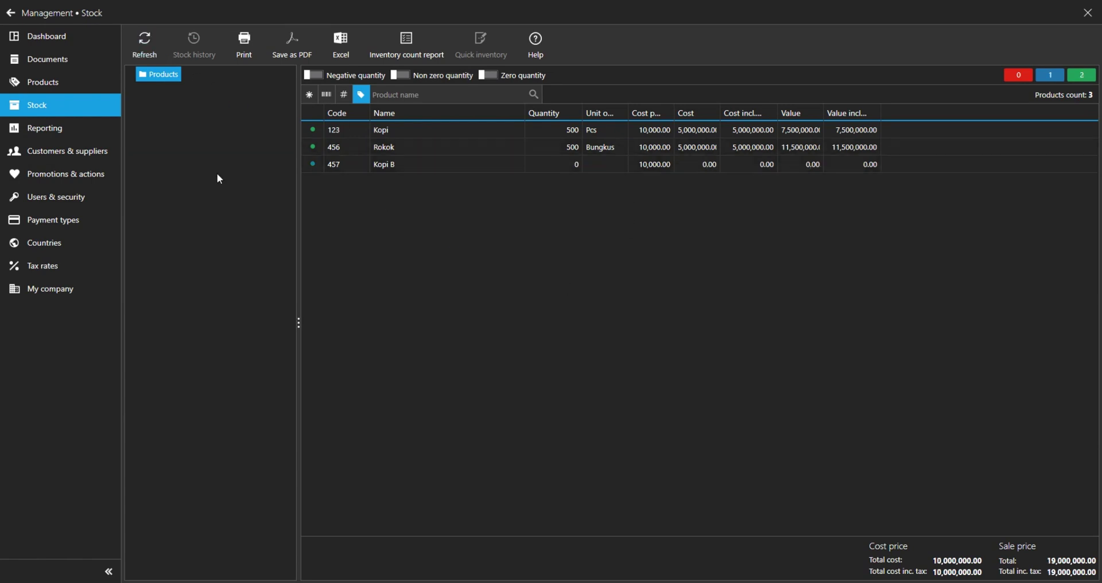
Step: Compare the remaining inventory count documents with the product quantities in stock
click(46, 59)
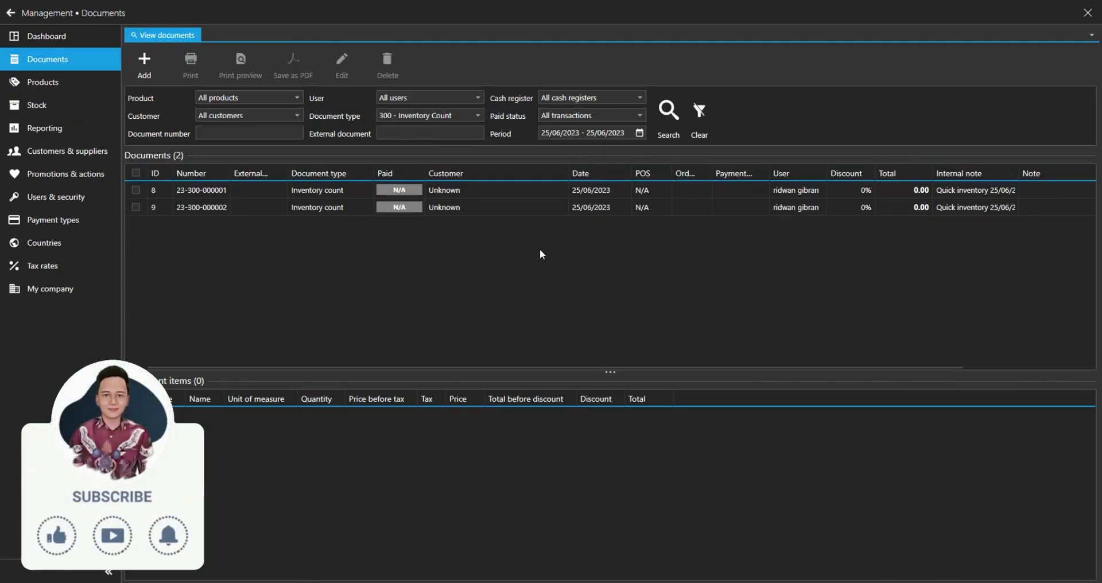
click(40, 105)
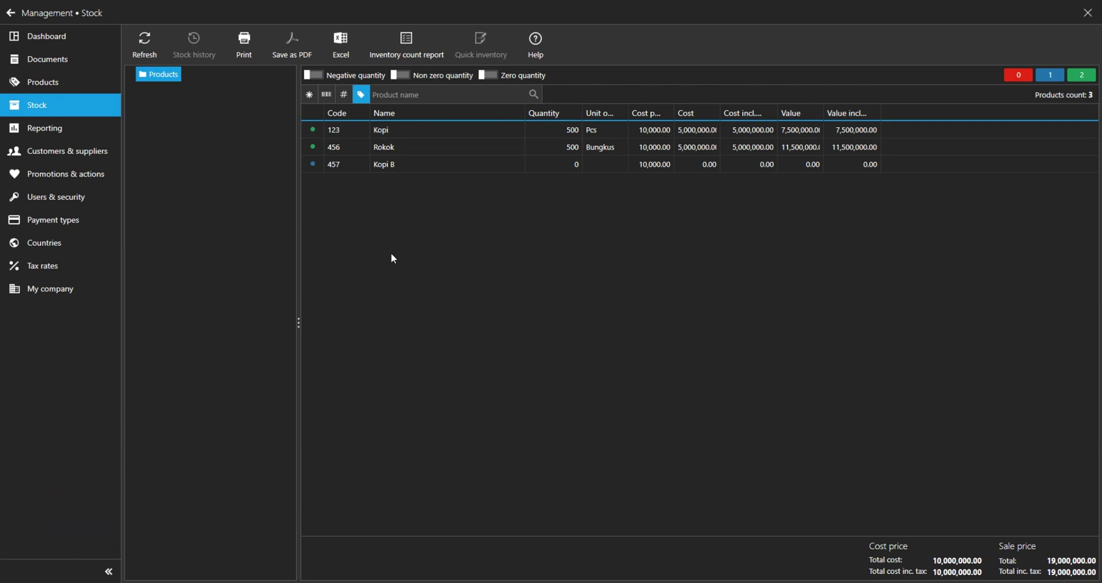
click(96, 58)
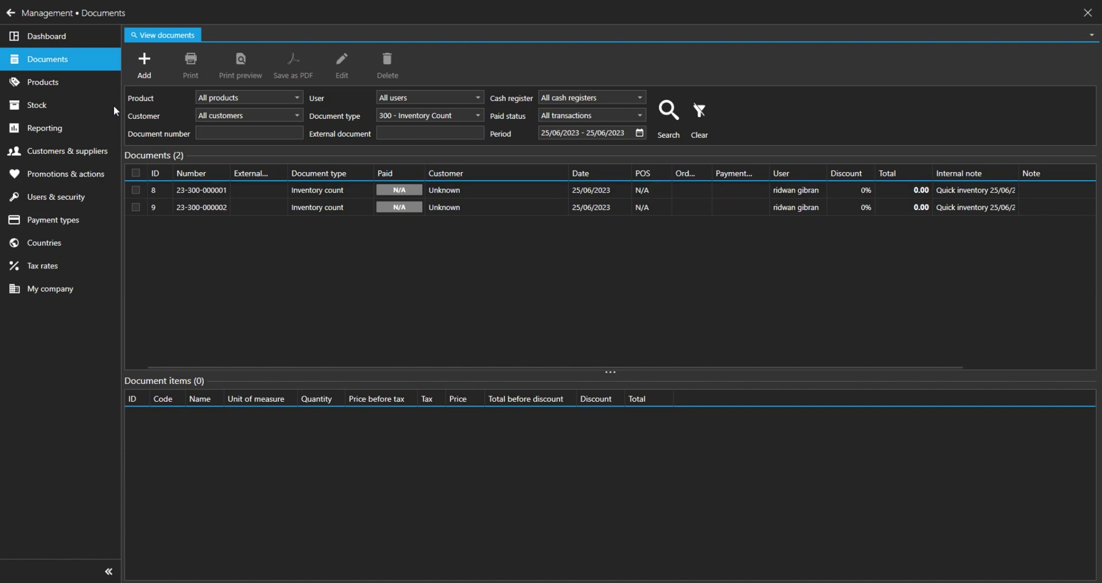
click(37, 105)
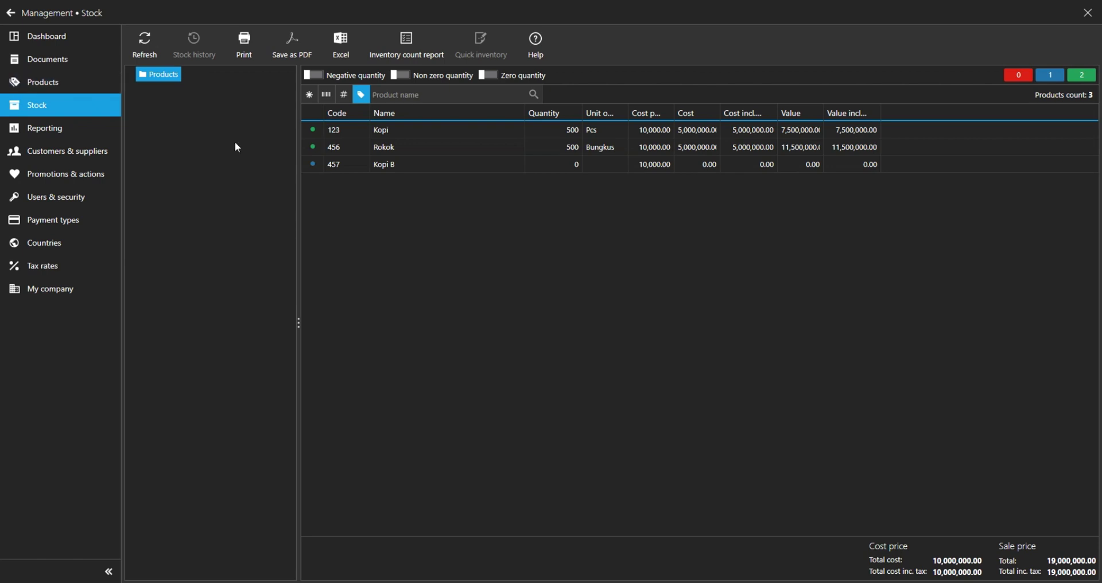
click(49, 60)
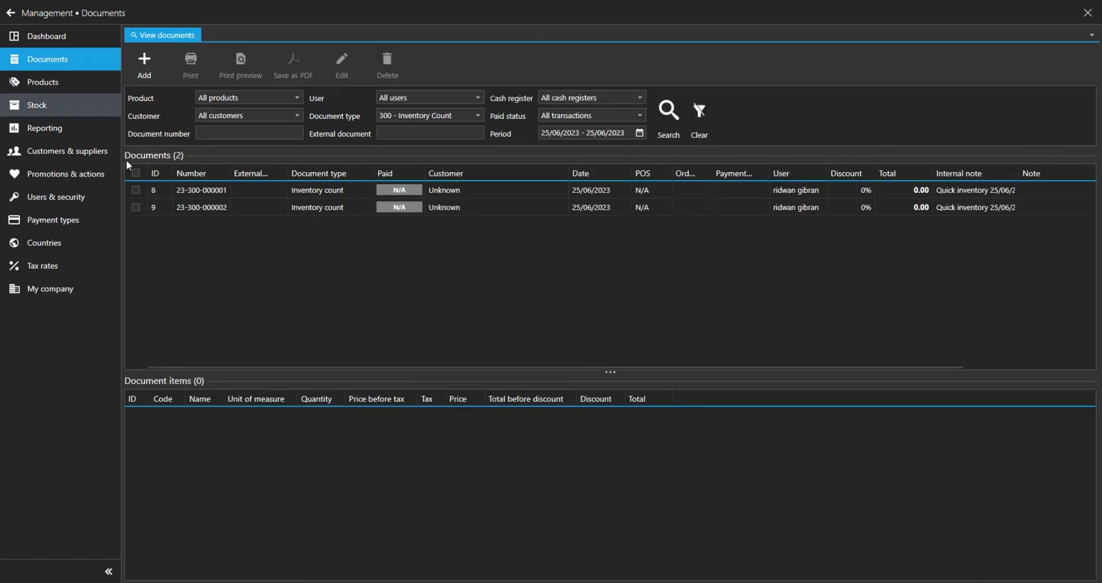